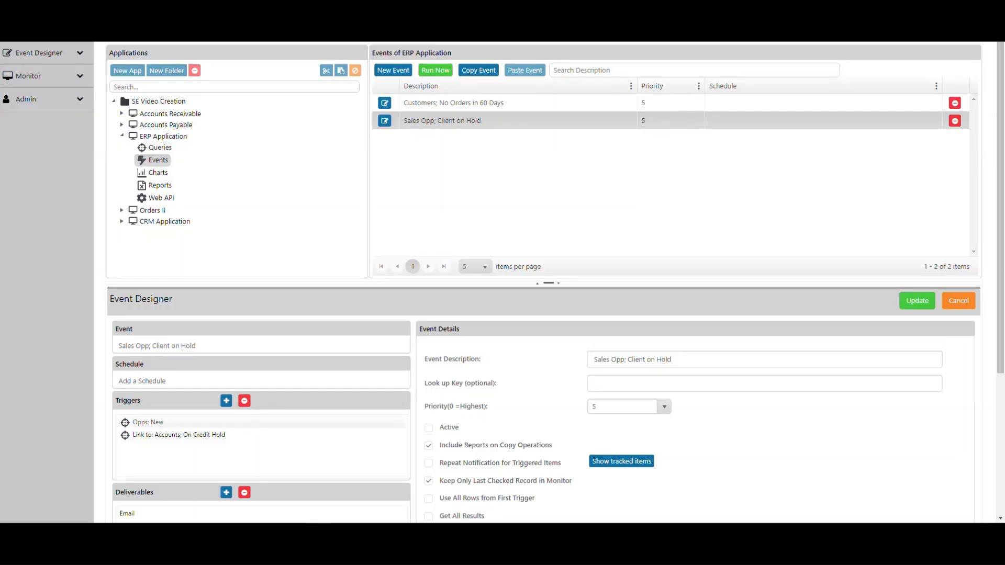
Examine the "Opps; New" and "Link to: Accounts; On Credit Hold" triggers of the "Sales Opp; Client on Hold" event
click(148, 422)
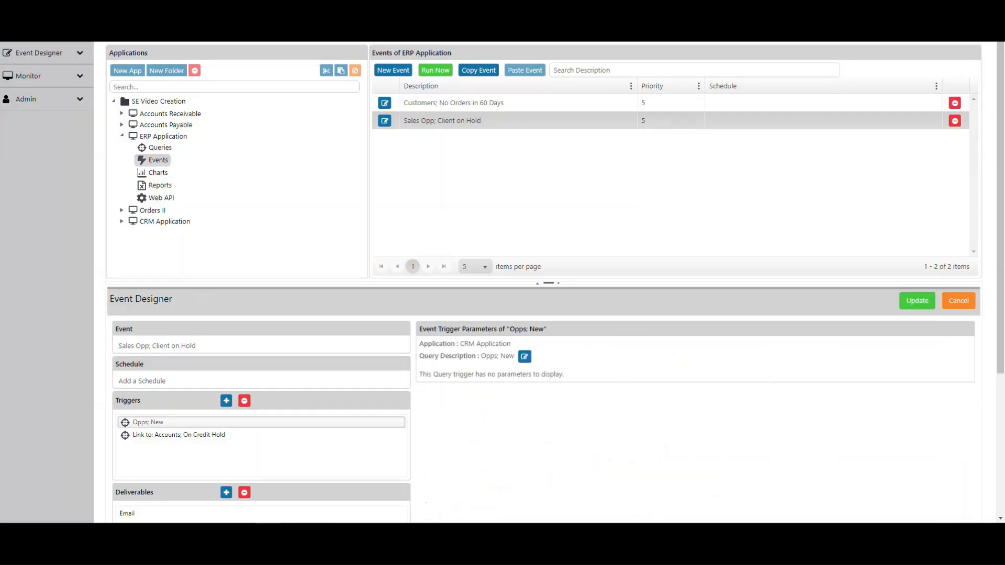
key(ctrl)
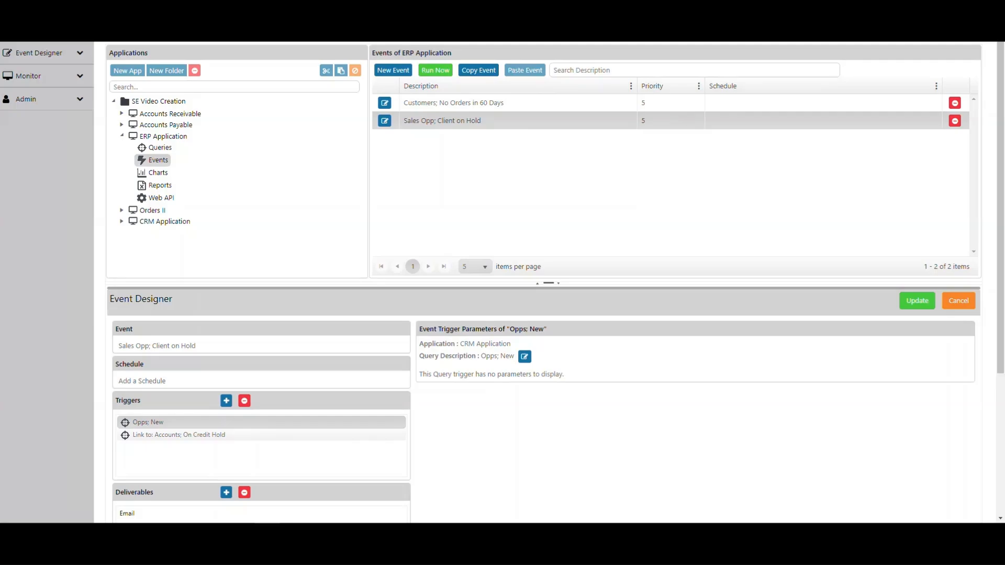
click(169, 435)
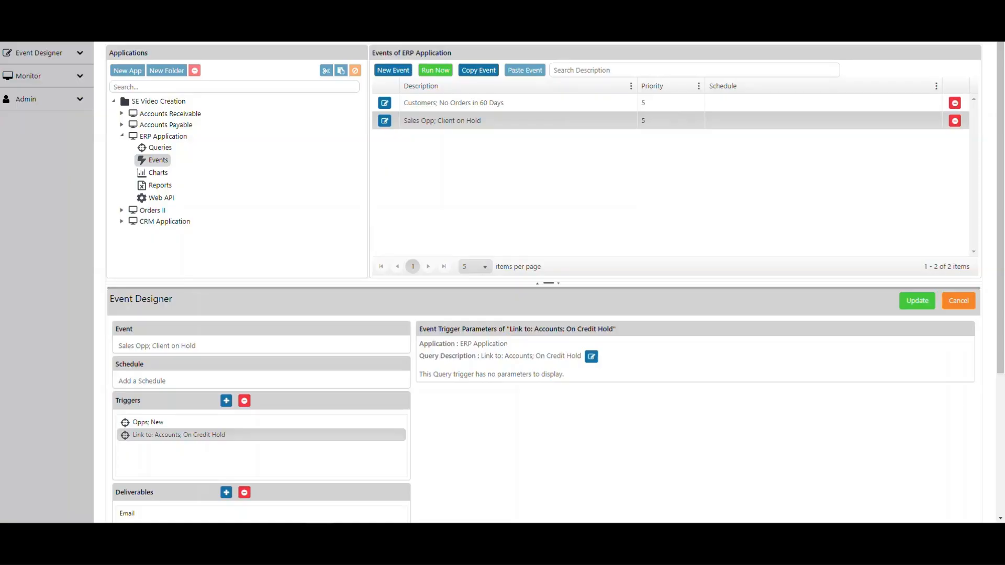
click(148, 423)
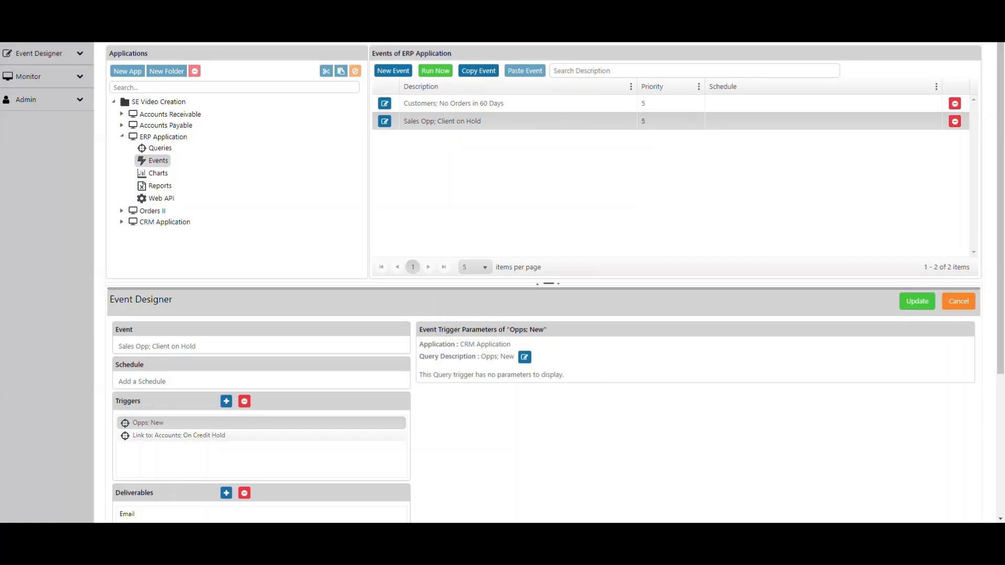
click(179, 435)
key(ctrl)
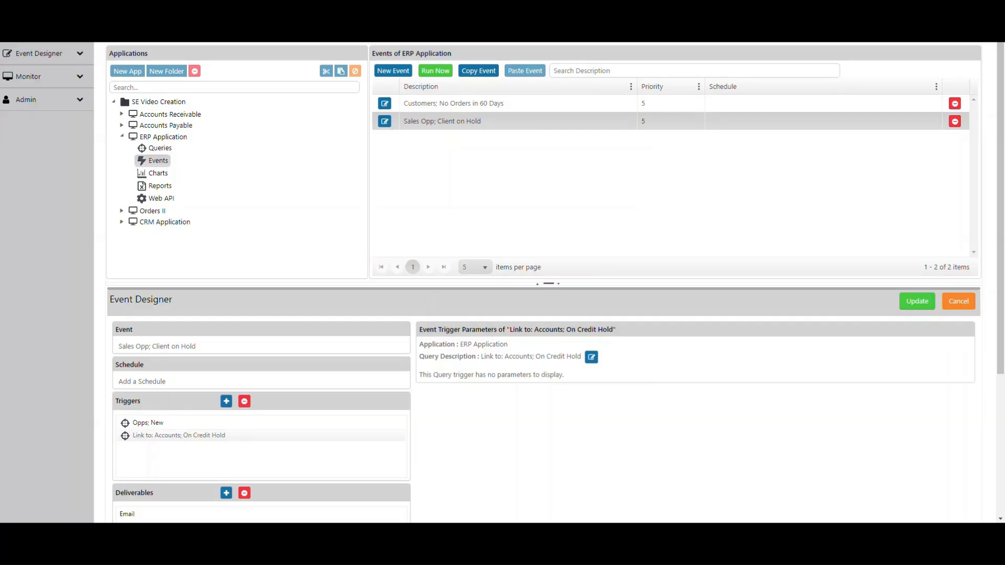
key(ctrl)
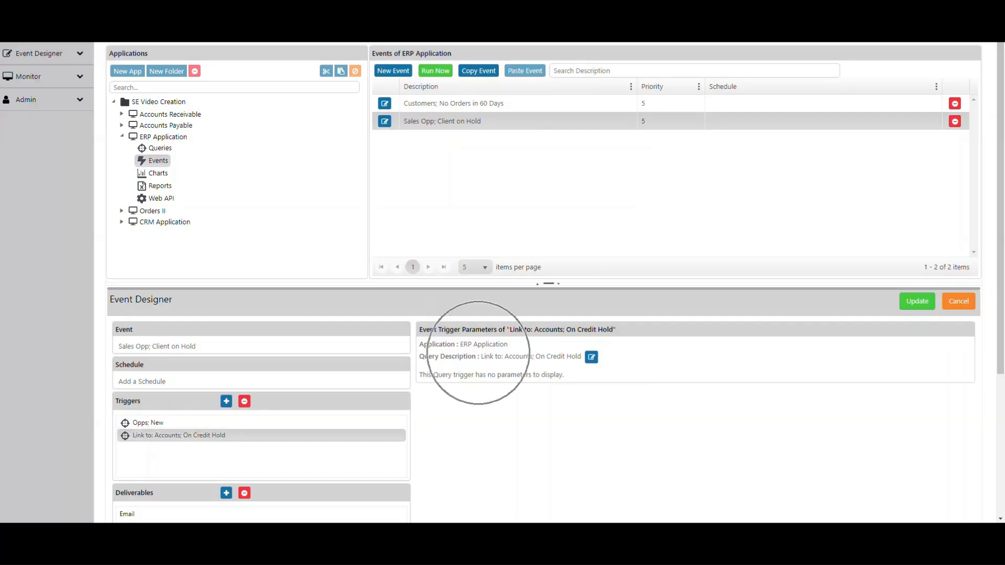
key(ctrl)
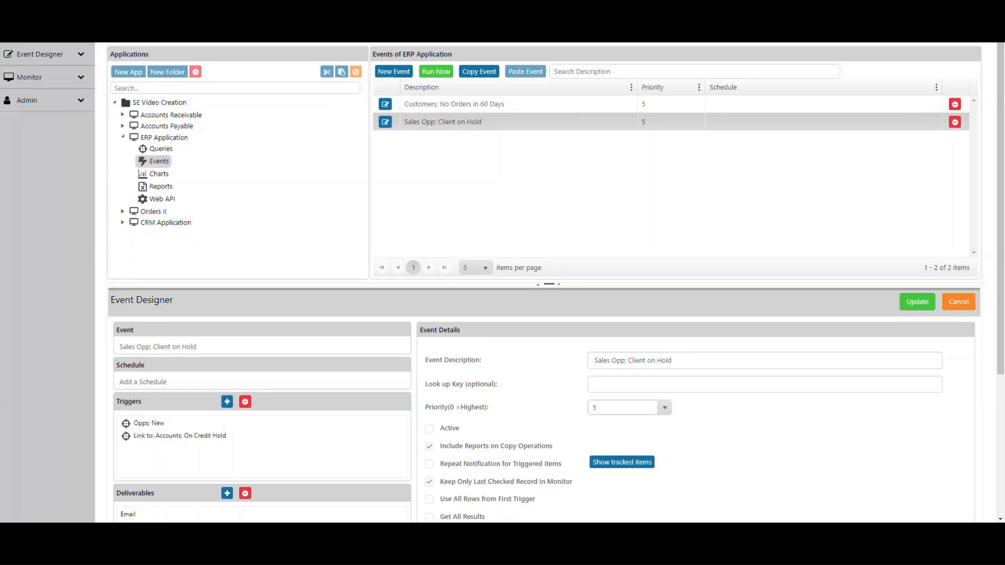
Open the "Opps; New" query of the CRM Application in the query designer
click(123, 222)
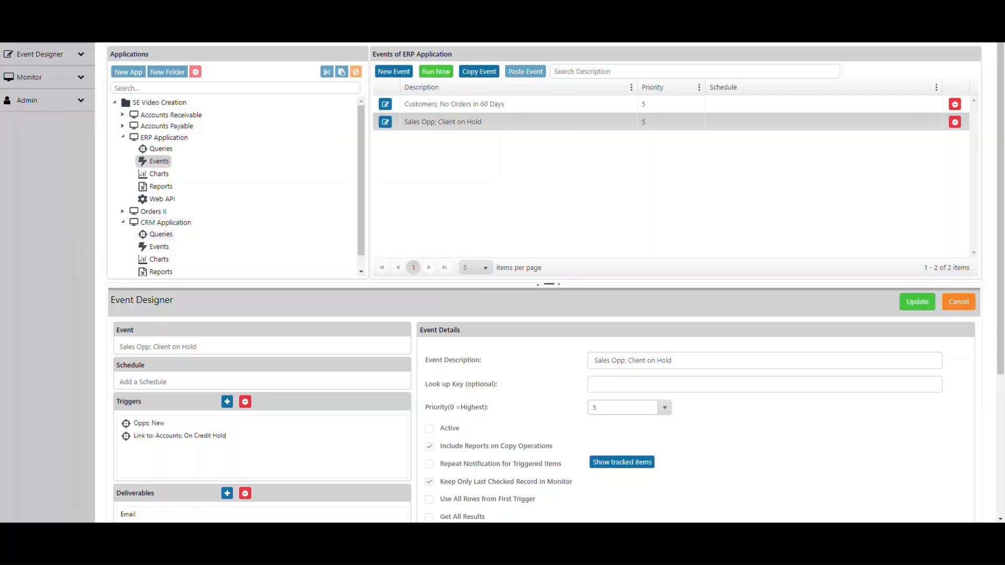
click(161, 235)
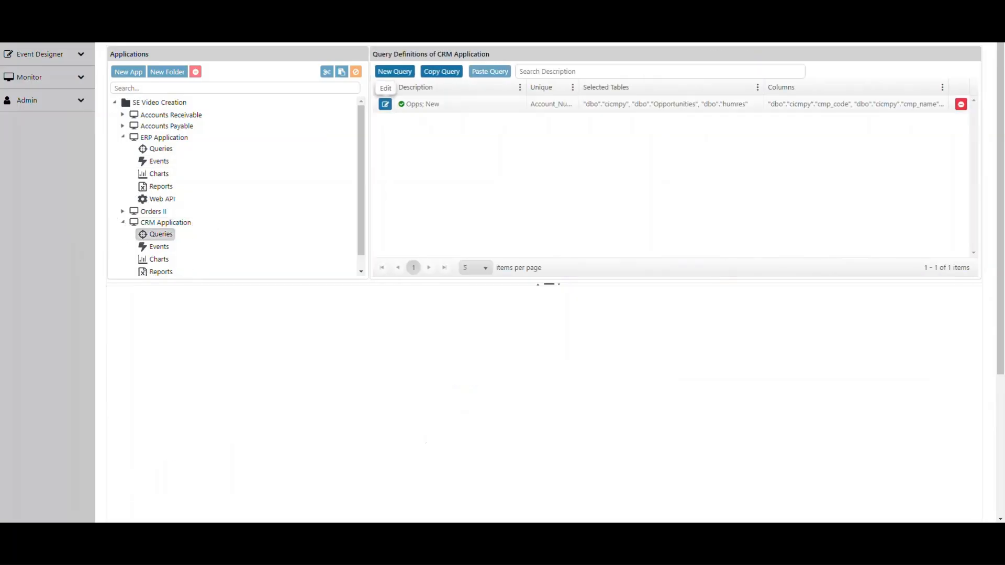
click(401, 104)
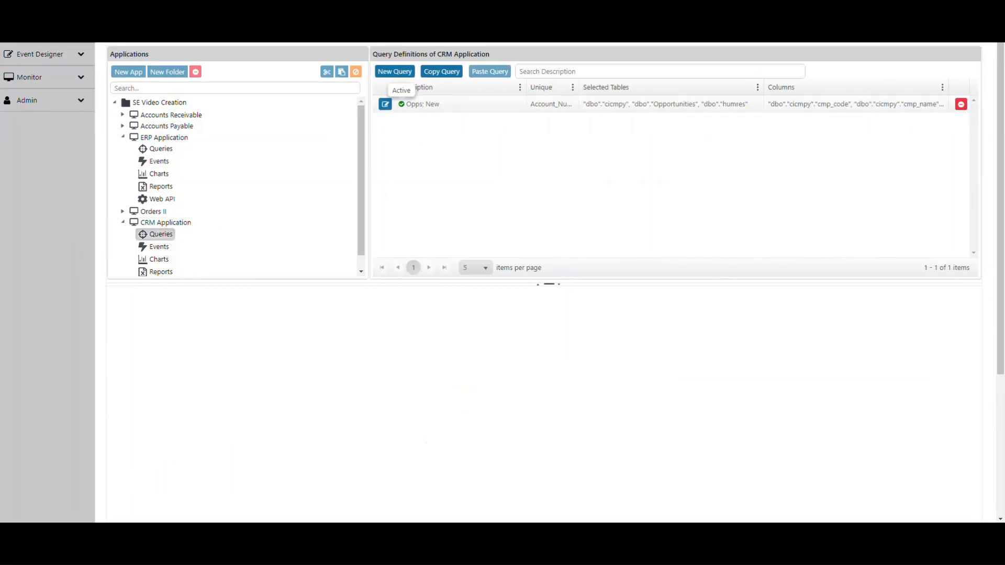
click(386, 103)
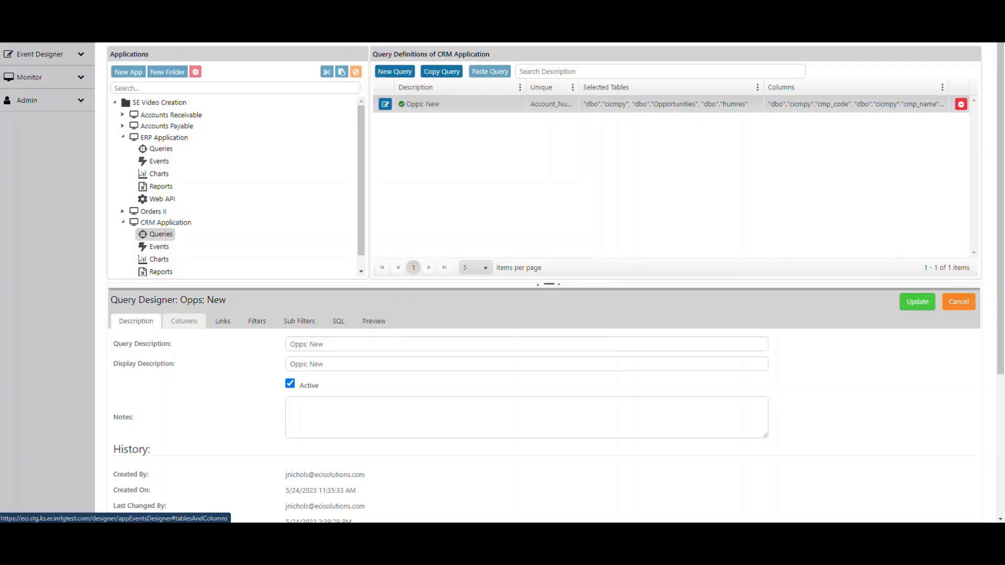
Examine the selected tables and selected columns of the "Opps; New" query
click(183, 321)
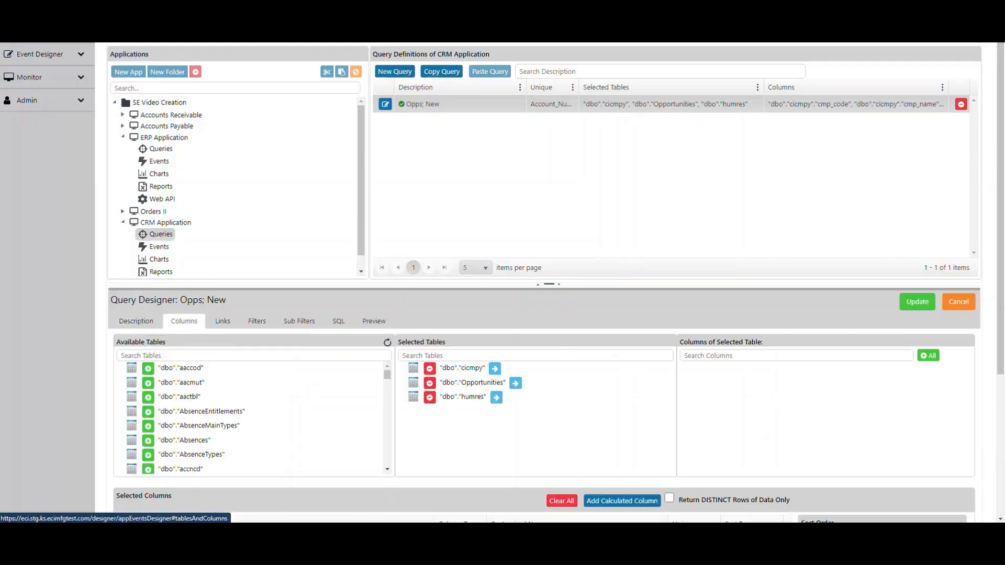
scroll(503, 377, down, 1)
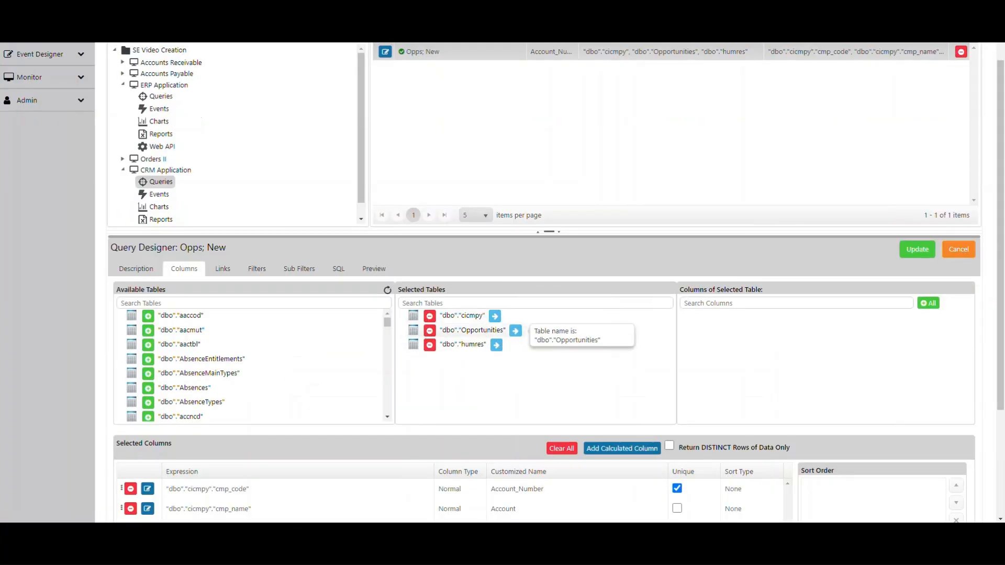
scroll(516, 335, down, 2)
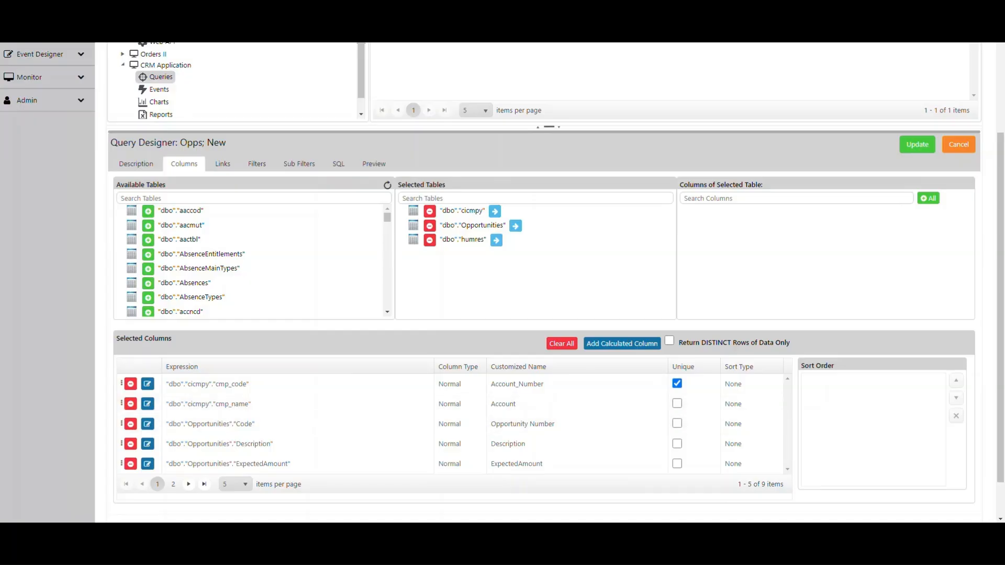
scroll(223, 117, down, 1)
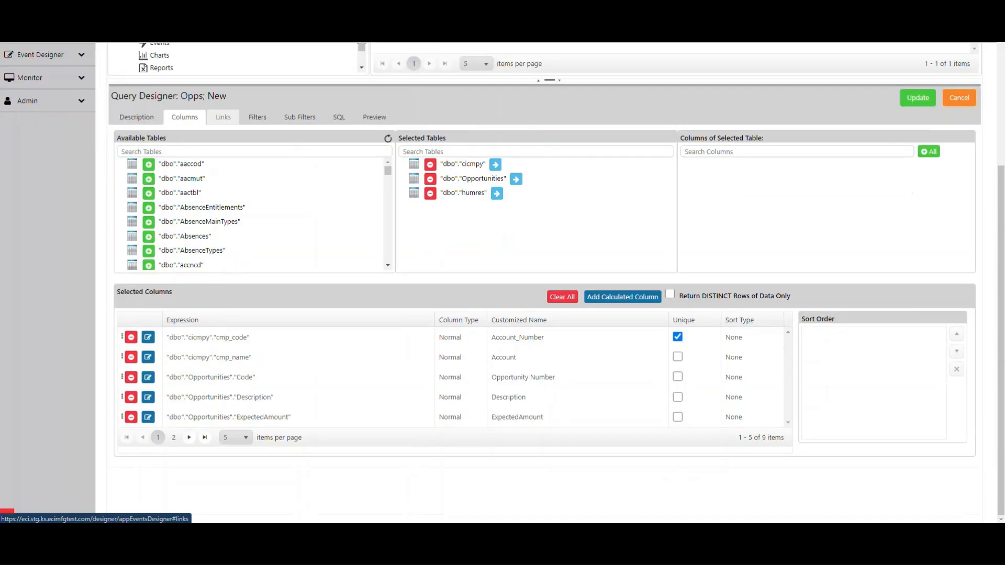
Examine the table links of the "Opps; New" query and bring up its filters
click(223, 116)
key(ctrl)
key(ctrl)
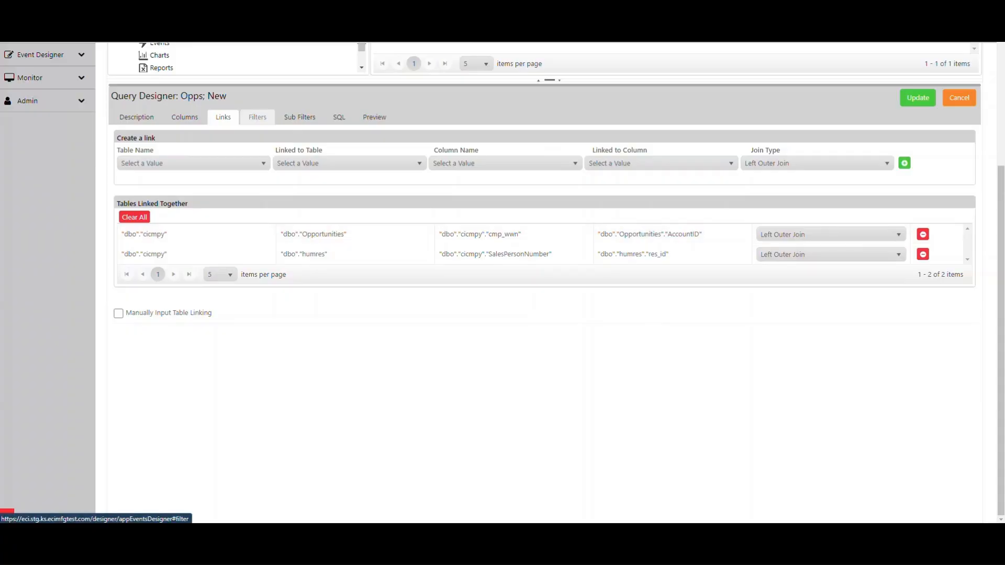
click(257, 117)
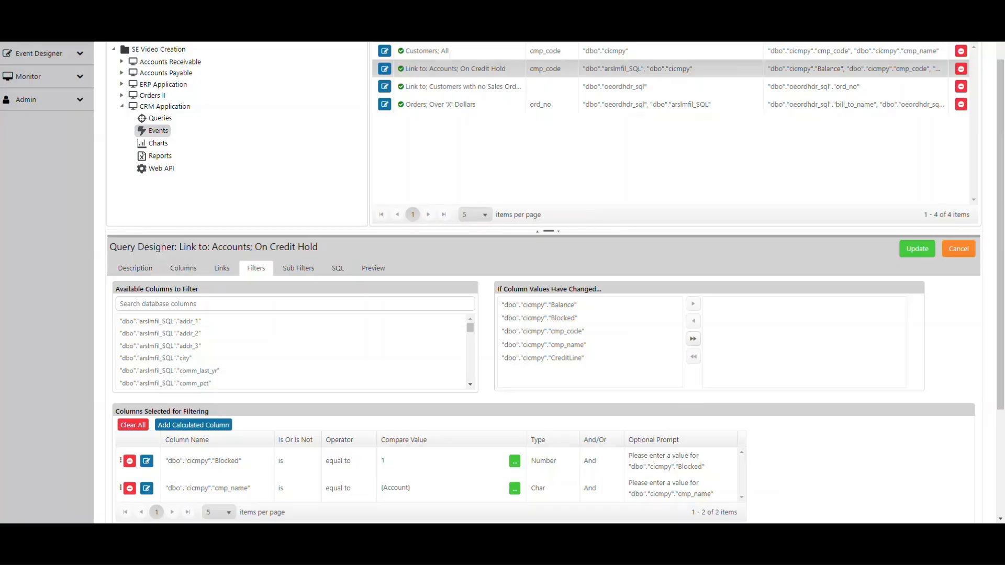
Save the "Link to: Accounts; On Credit Hold" query and reopen it from the ERP Application's queries
click(918, 249)
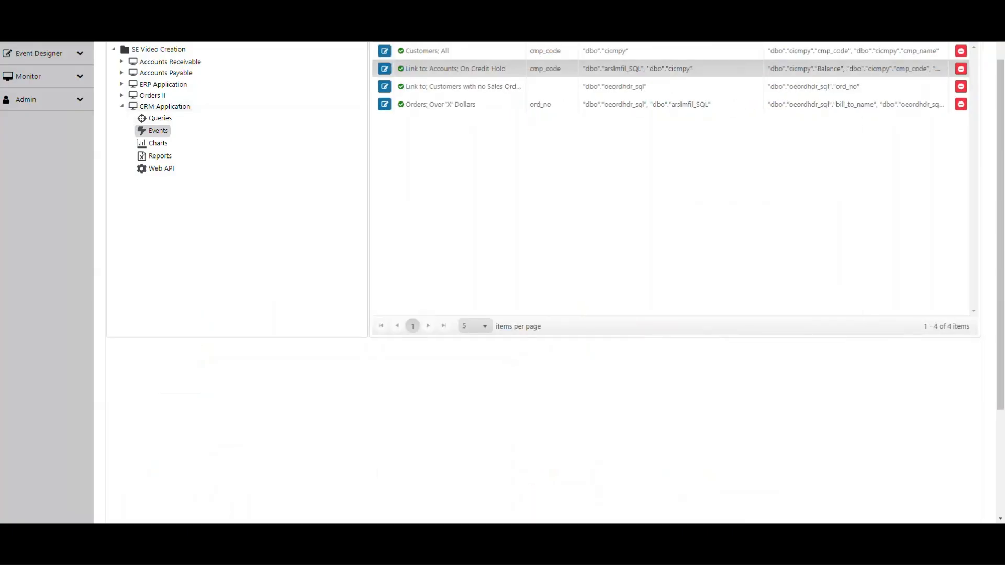
click(122, 84)
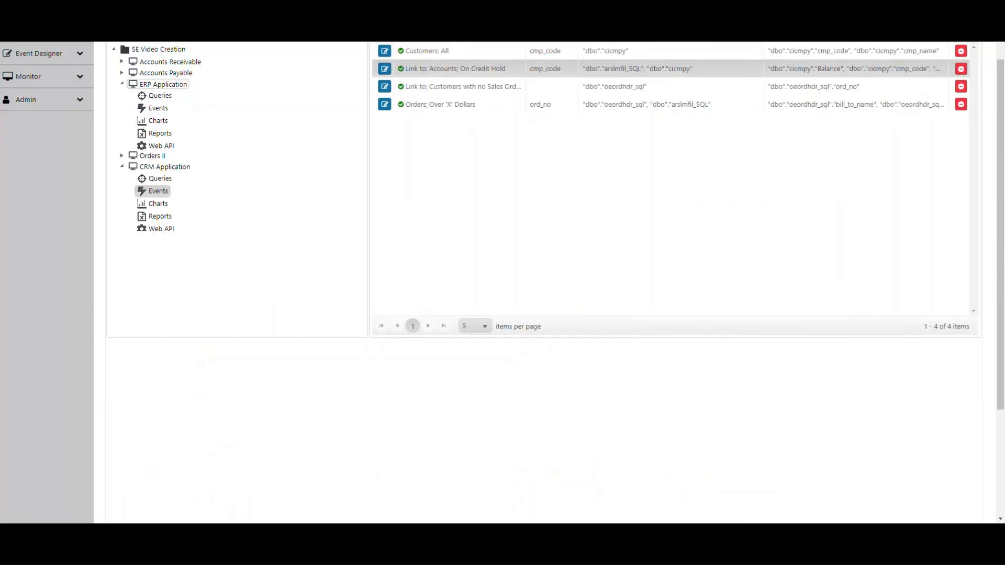
click(157, 95)
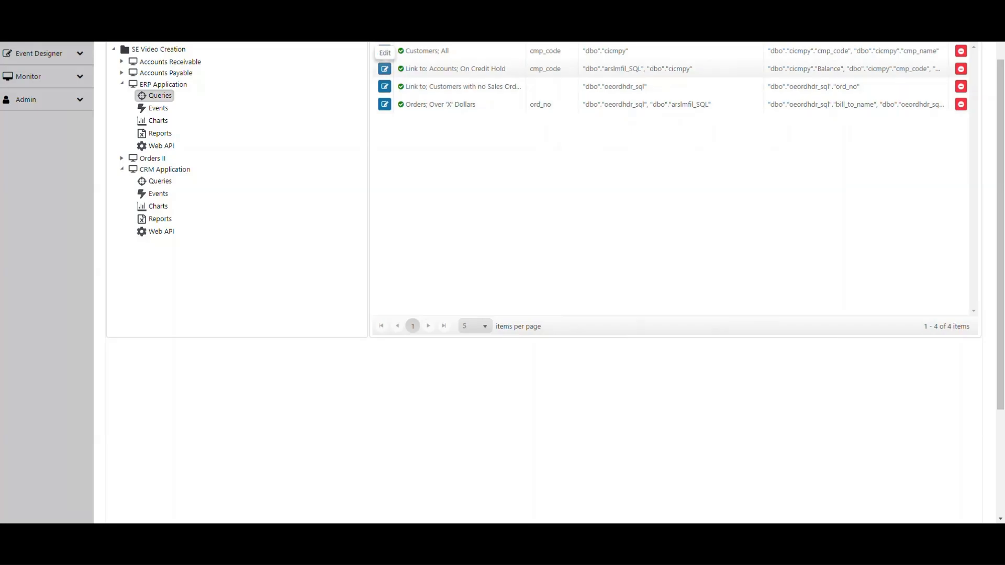
click(385, 69)
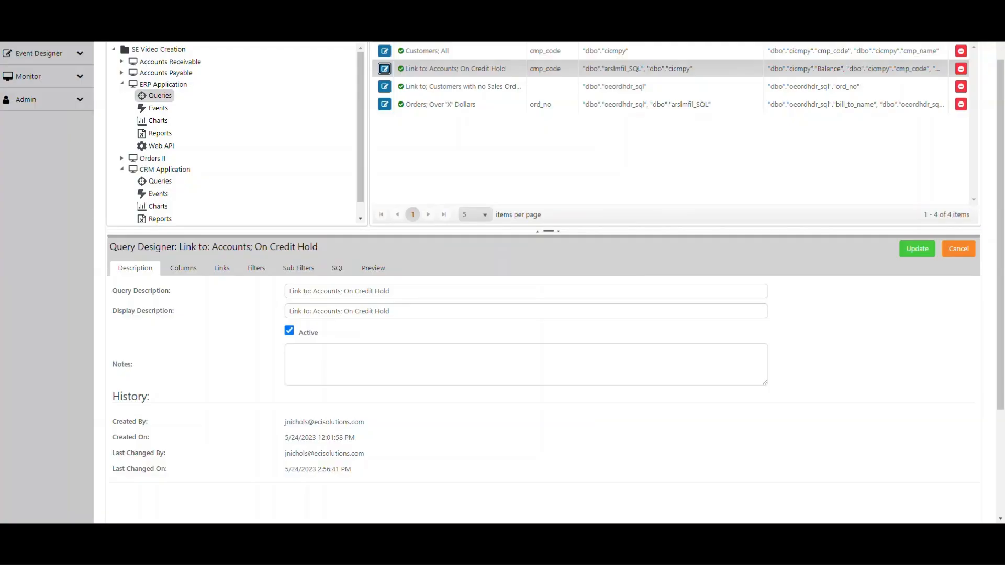
Examine the selected tables and columns of the "Link to: Accounts; On Credit Hold" query
click(301, 287)
scroll(184, 126, down, 3)
click(182, 118)
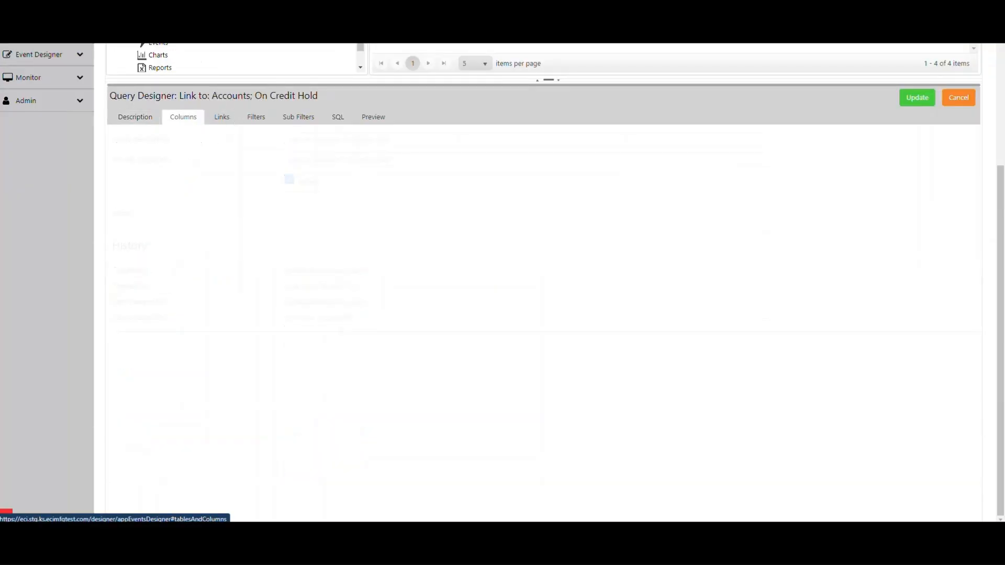
click(442, 168)
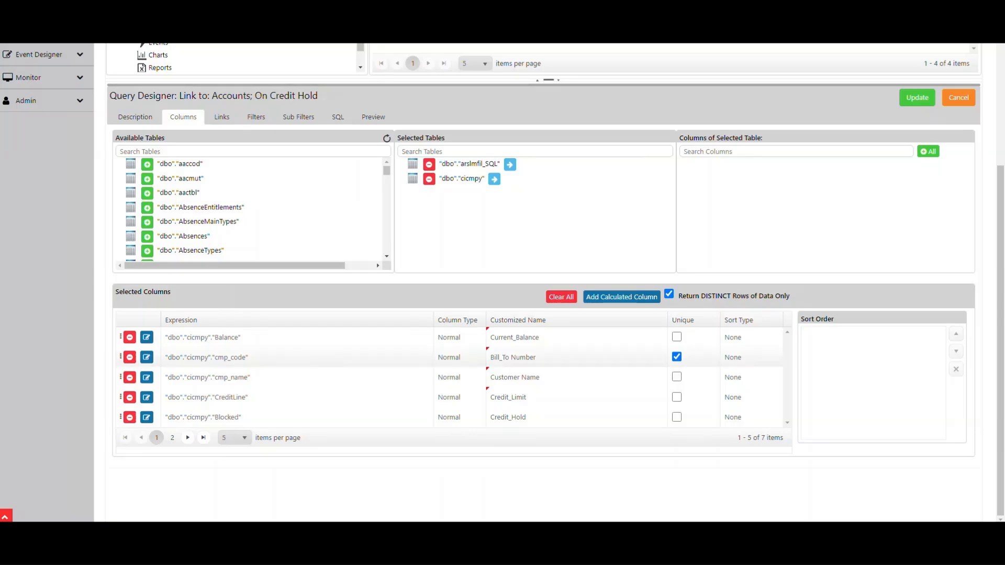
click(247, 362)
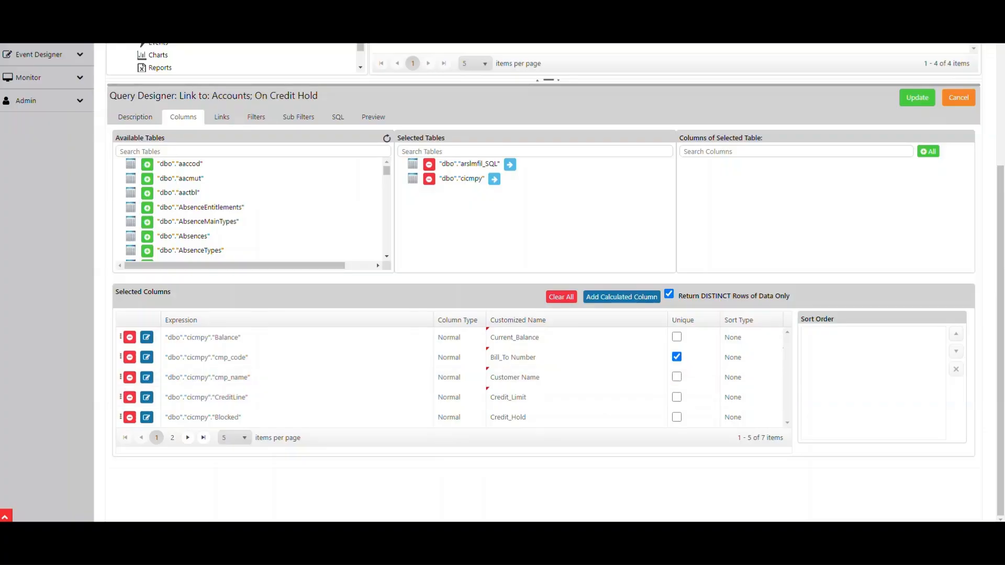
Review the table links and filters of the "Link to: Accounts; On Credit Hold" query, and save the query
click(222, 116)
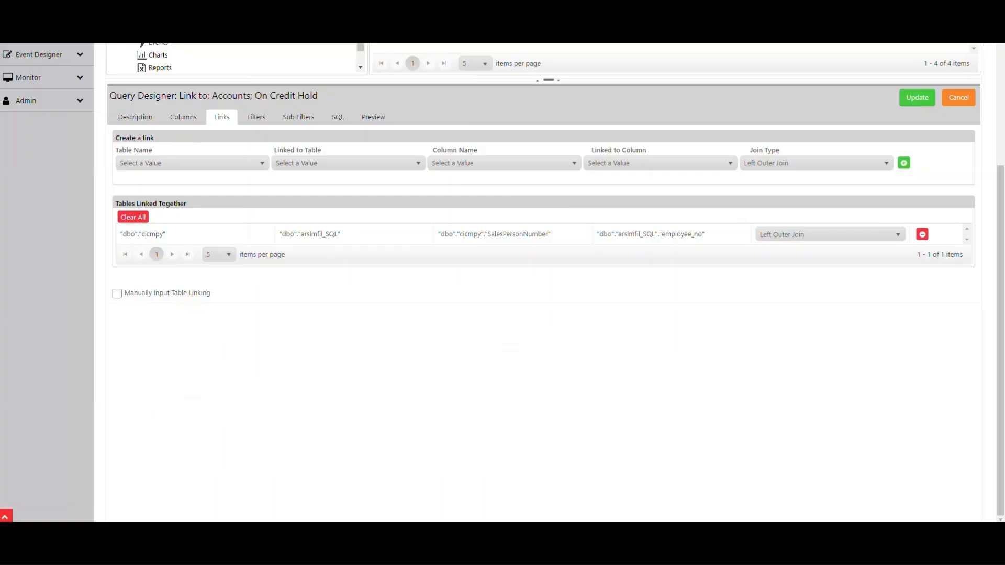
click(256, 117)
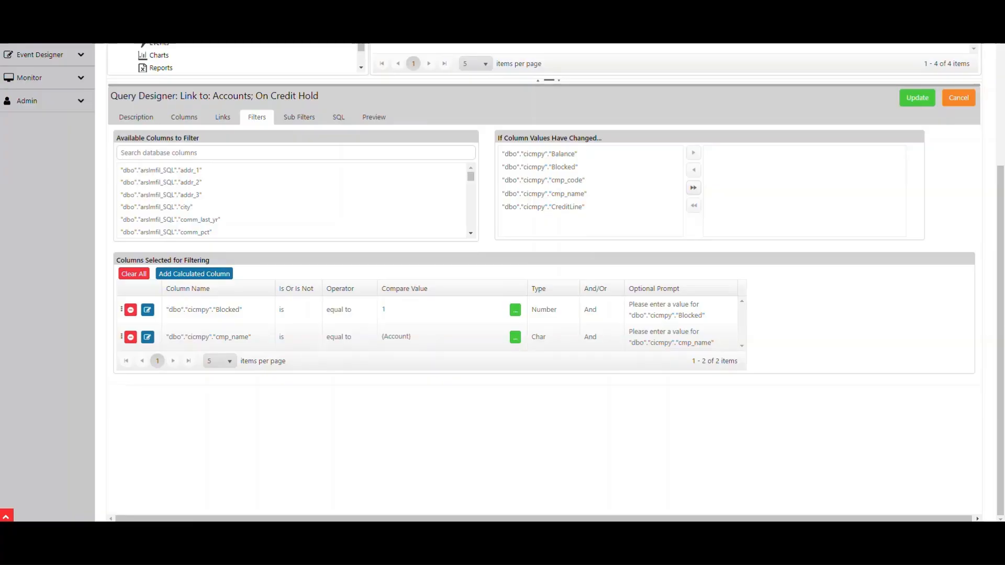
key(ctrl)
key(ctrl)
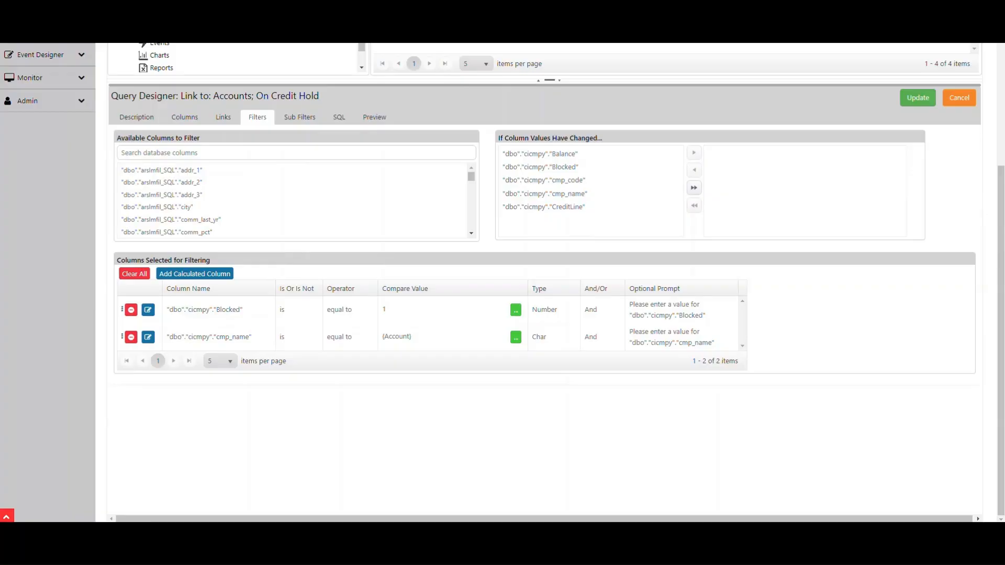
click(918, 97)
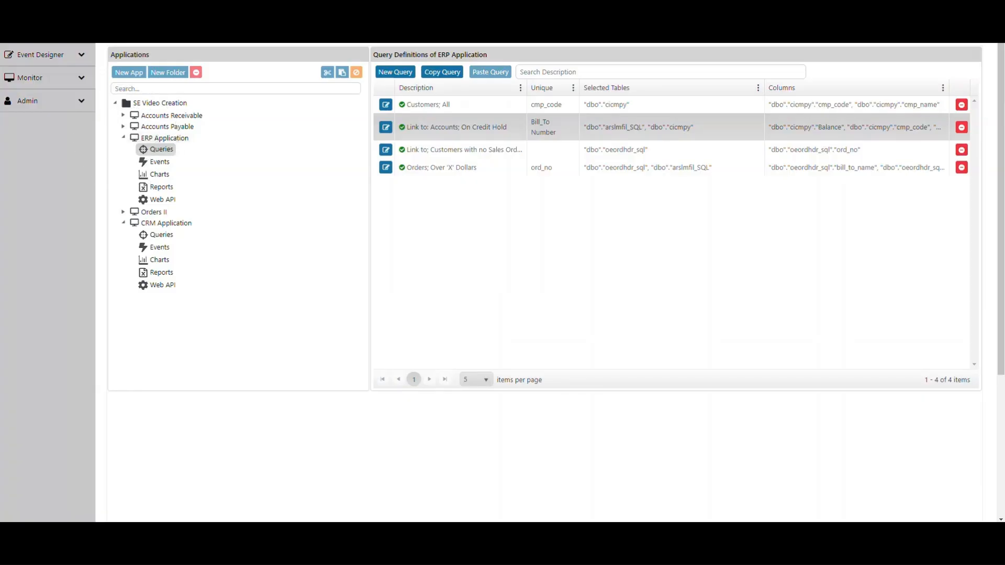
Open the ERP Application's "Sales Opp; Client on Hold" event for editing
click(158, 162)
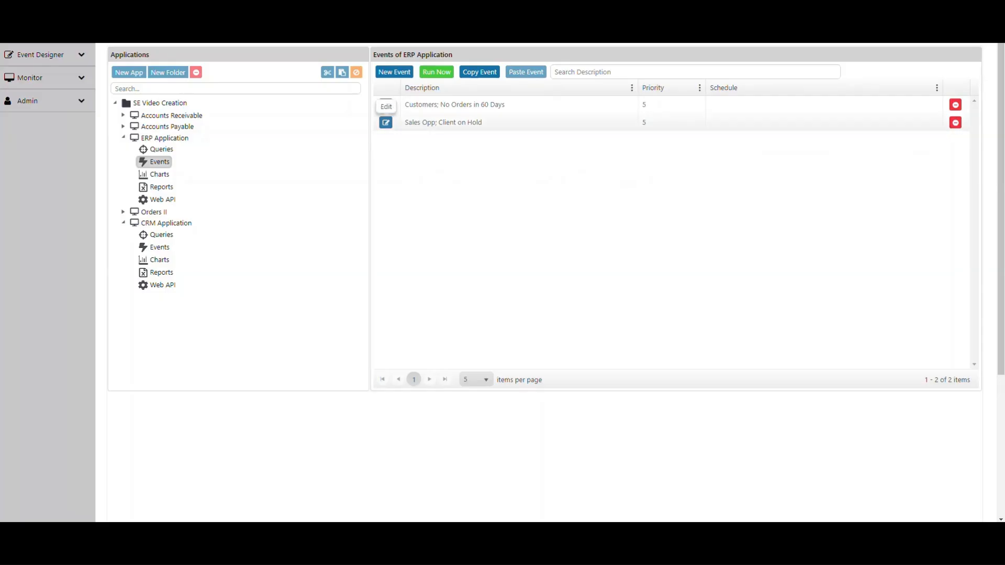
click(386, 123)
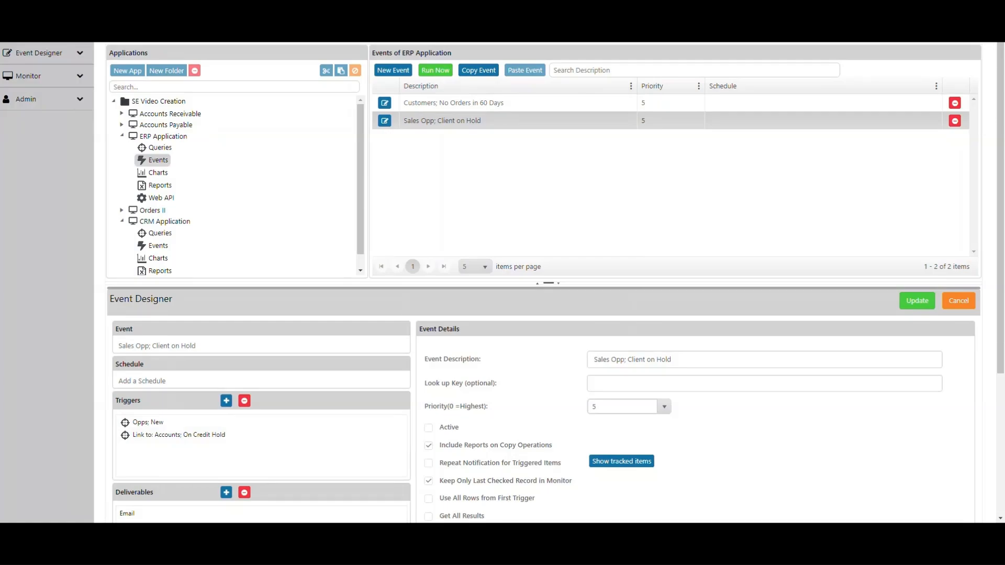
key(ctrl)
key(ctrl)
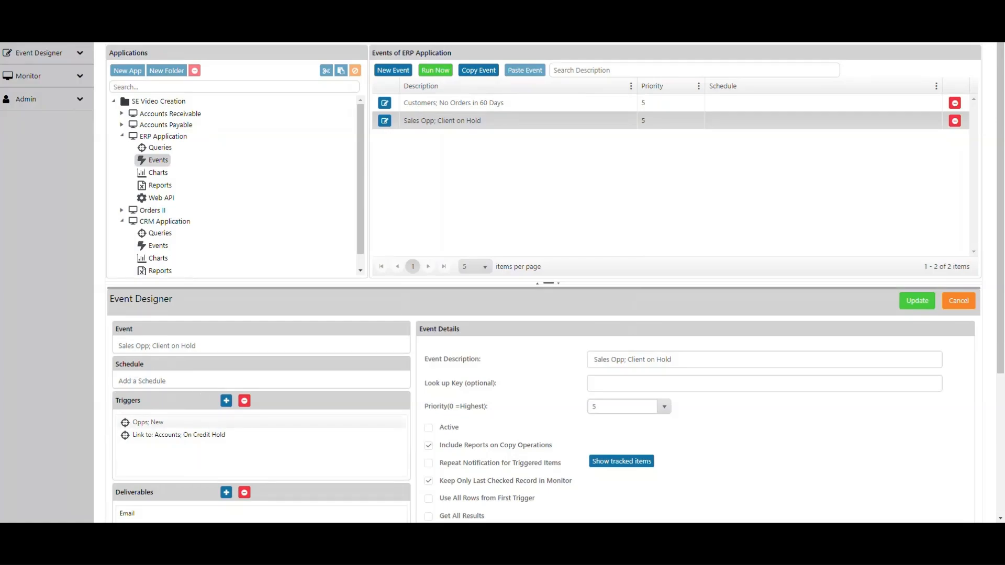
Delete the "Opps; New" and "Link to: Accounts; On Credit Hold" triggers from the event
click(151, 422)
click(244, 401)
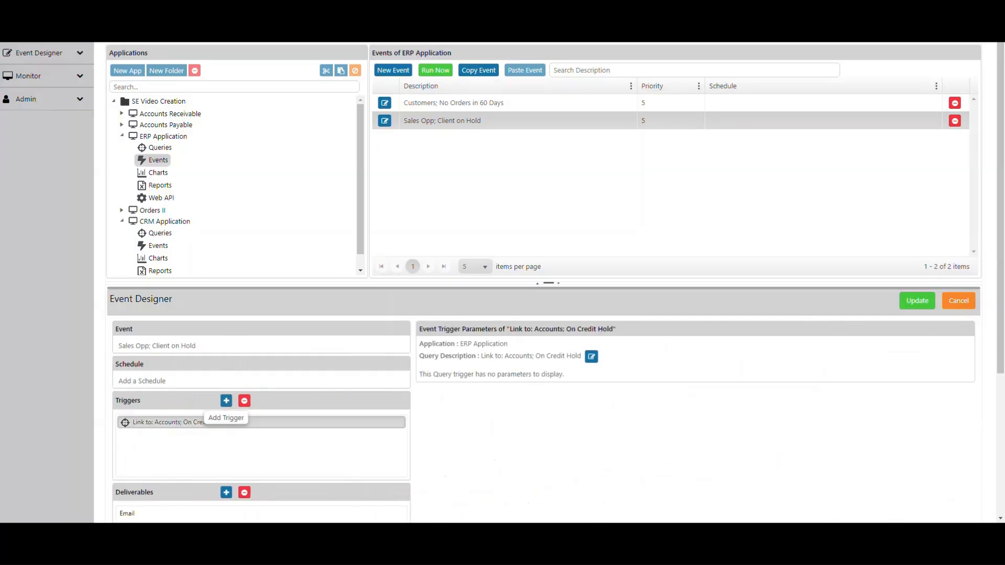
click(244, 401)
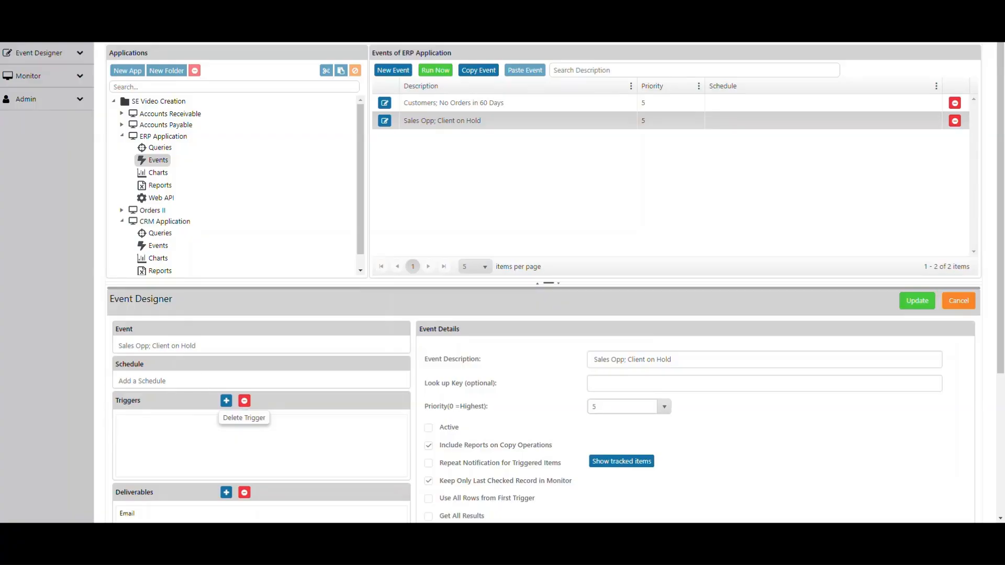
Add the CRM Application's "Opps; New" query as a trigger of the "Sales Opp; Client on Hold" event
click(226, 401)
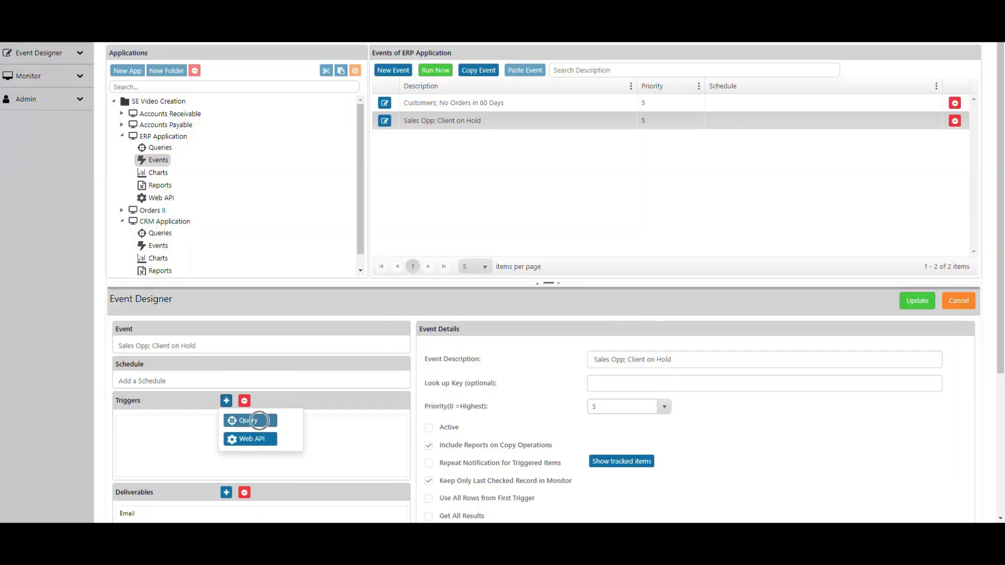
click(250, 420)
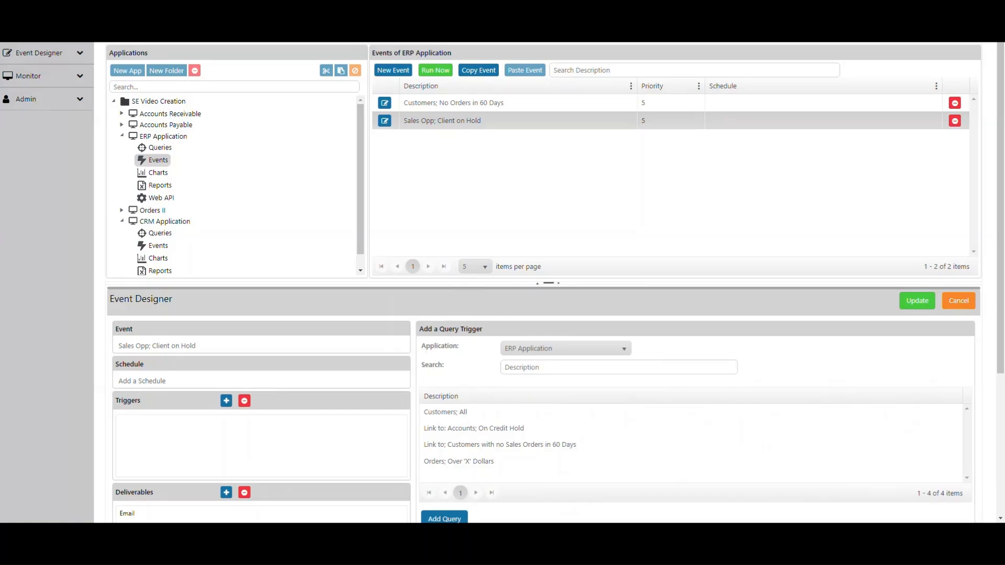
key(ctrl)
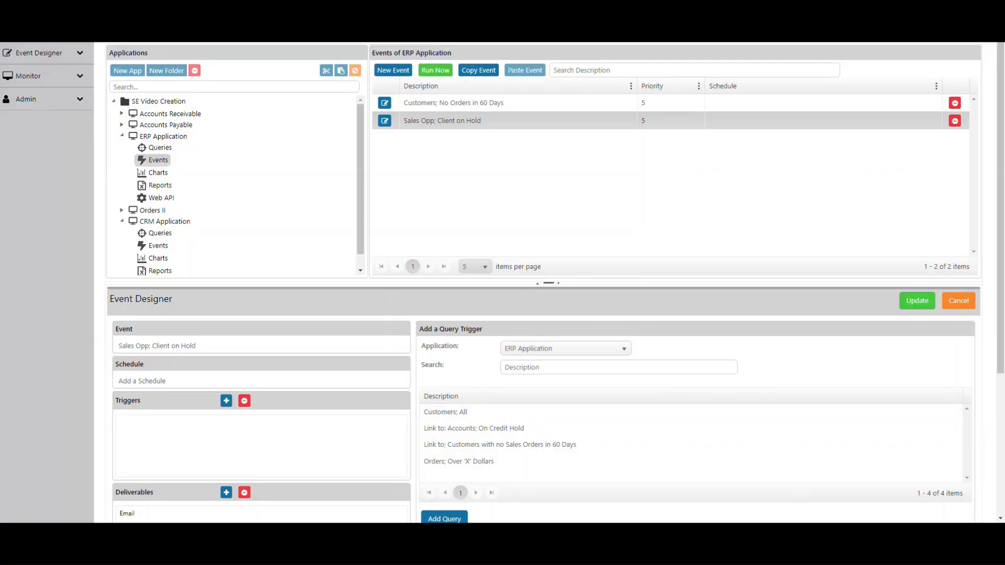
click(621, 349)
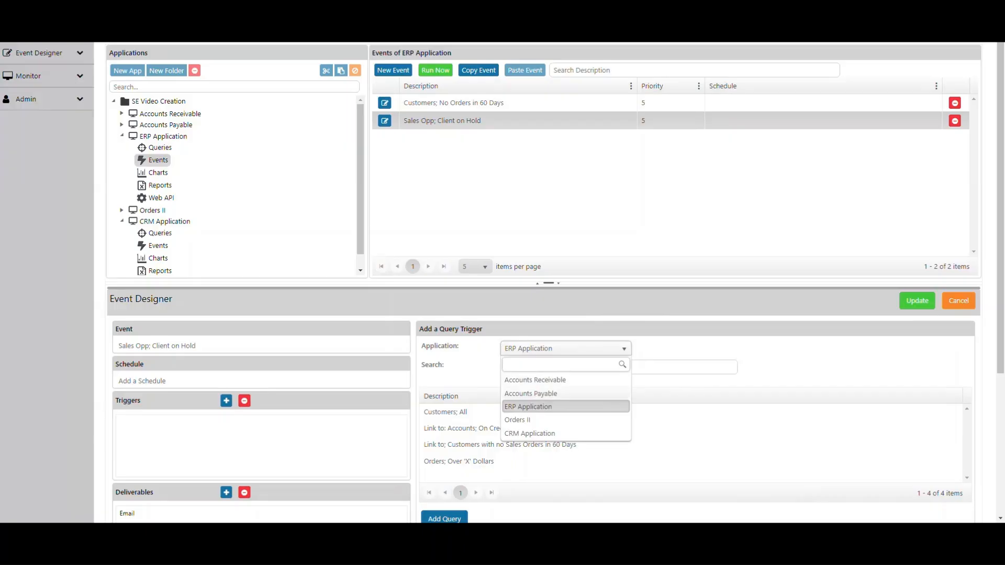
click(530, 434)
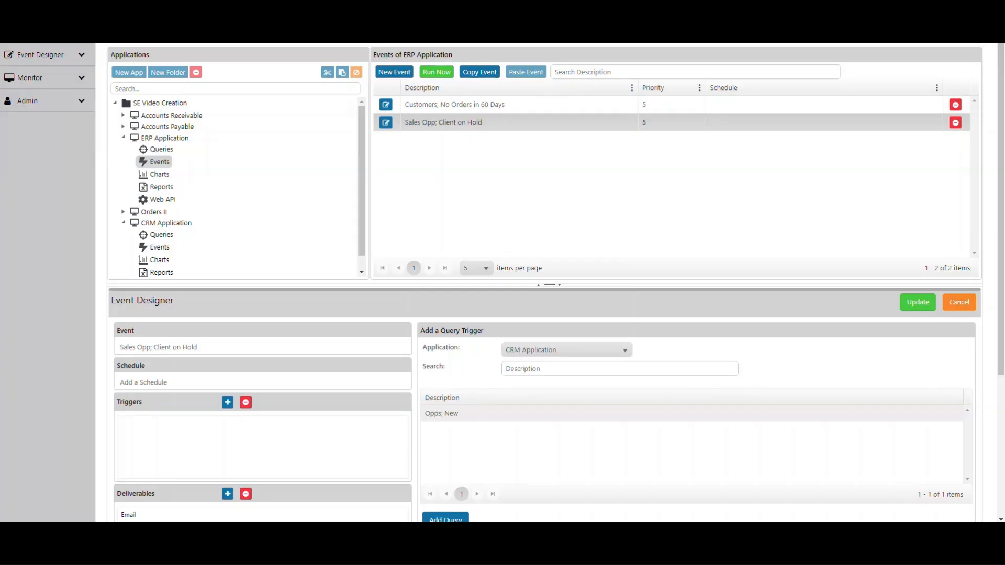
click(456, 414)
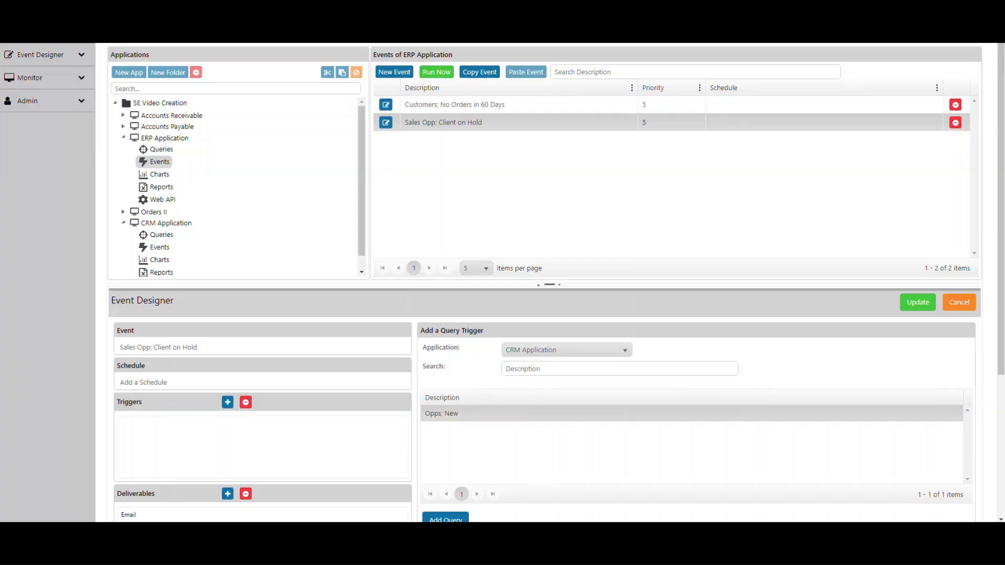
scroll(457, 415, down, 1)
click(443, 465)
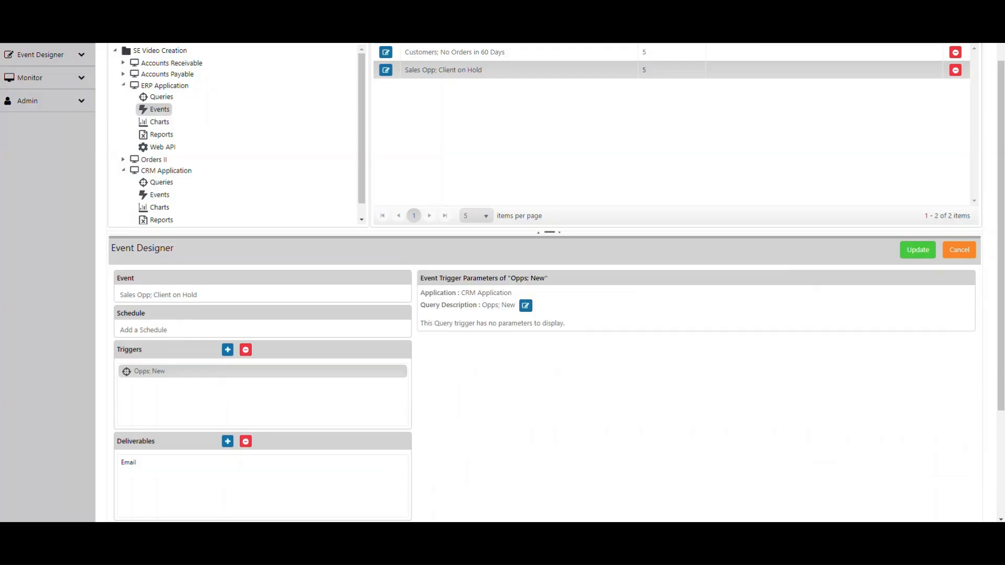
Add the ERP Application's "Link to: Accounts; On Credit Hold" query as the event's second trigger, and display its trigger parameters
click(227, 350)
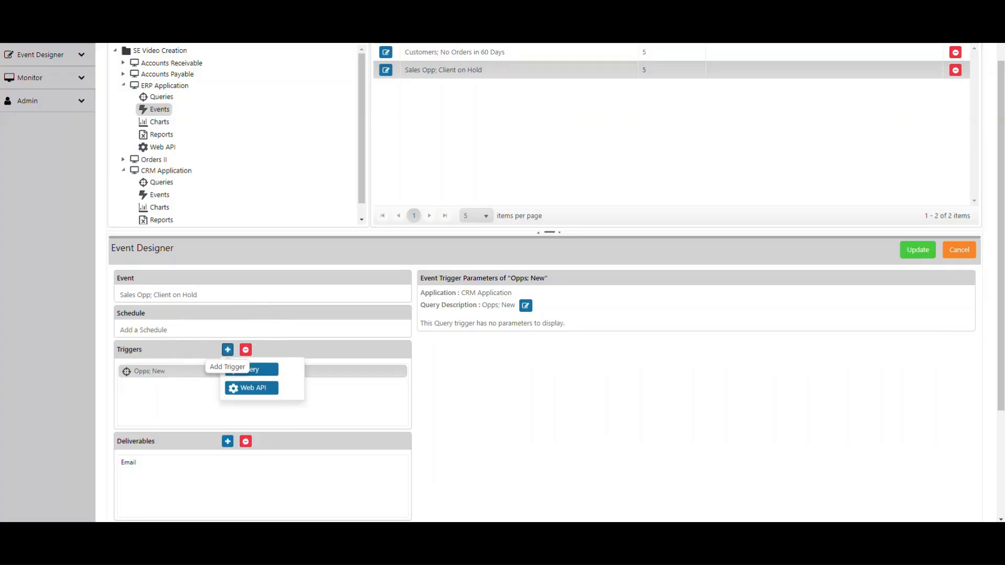
click(250, 369)
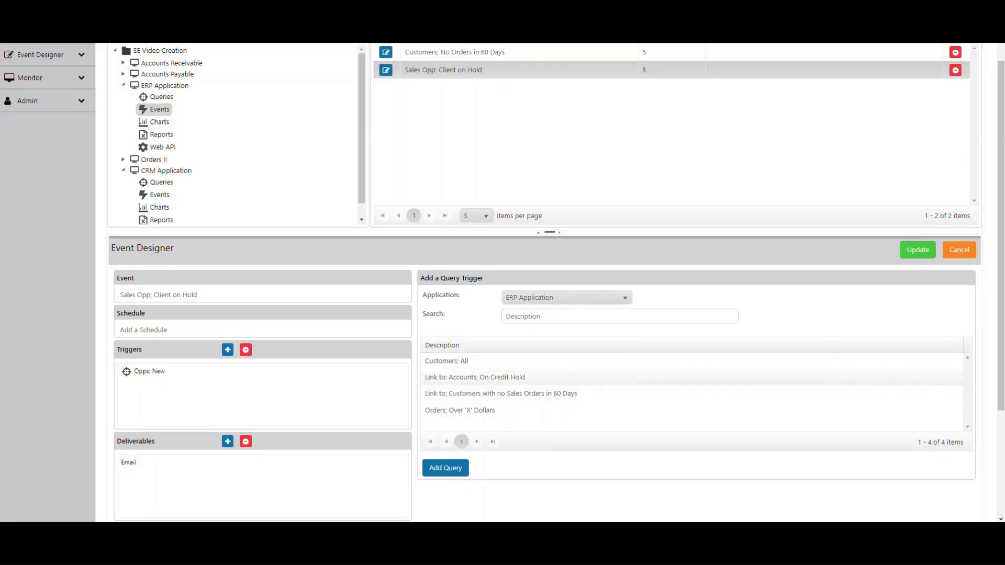
click(475, 377)
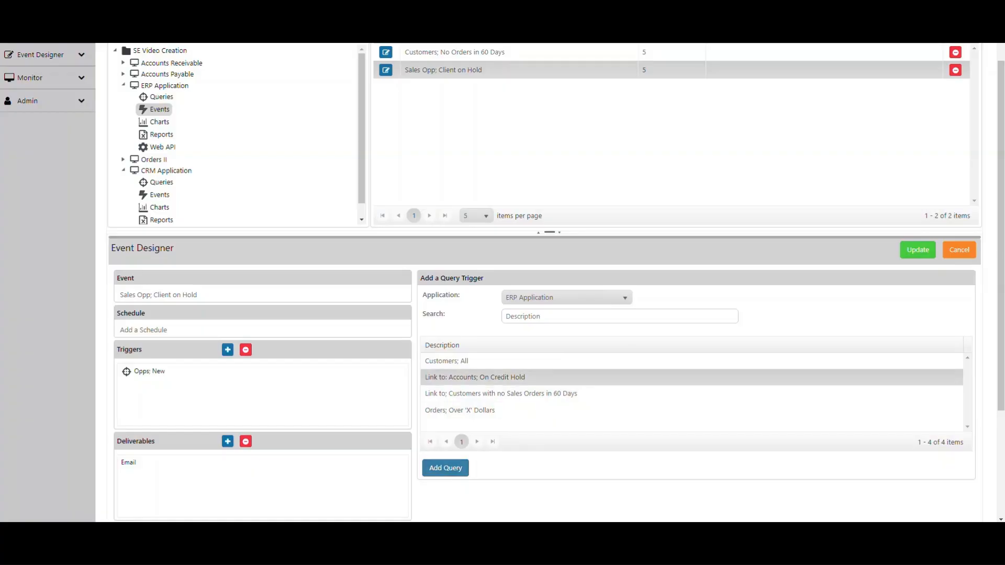
click(445, 468)
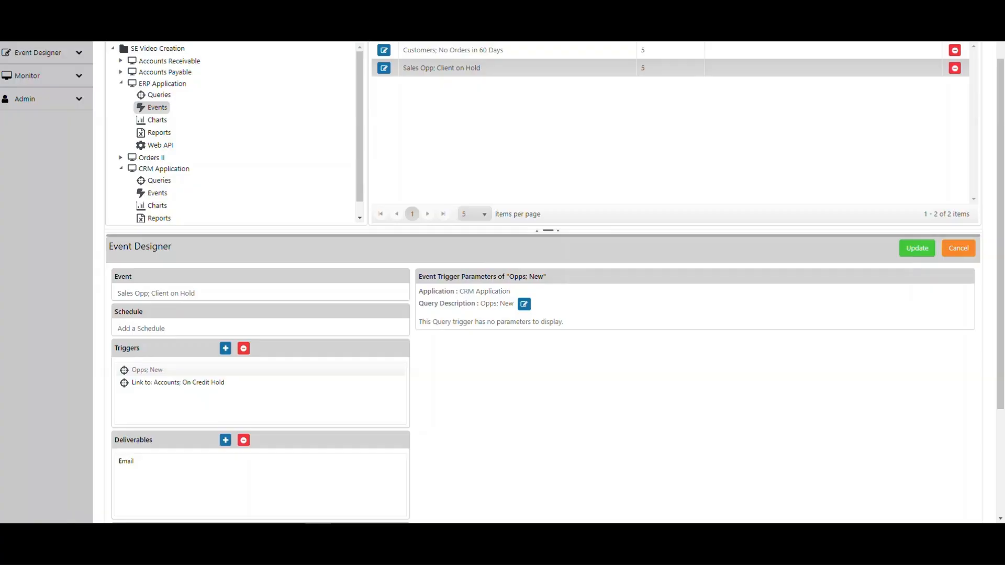
click(178, 383)
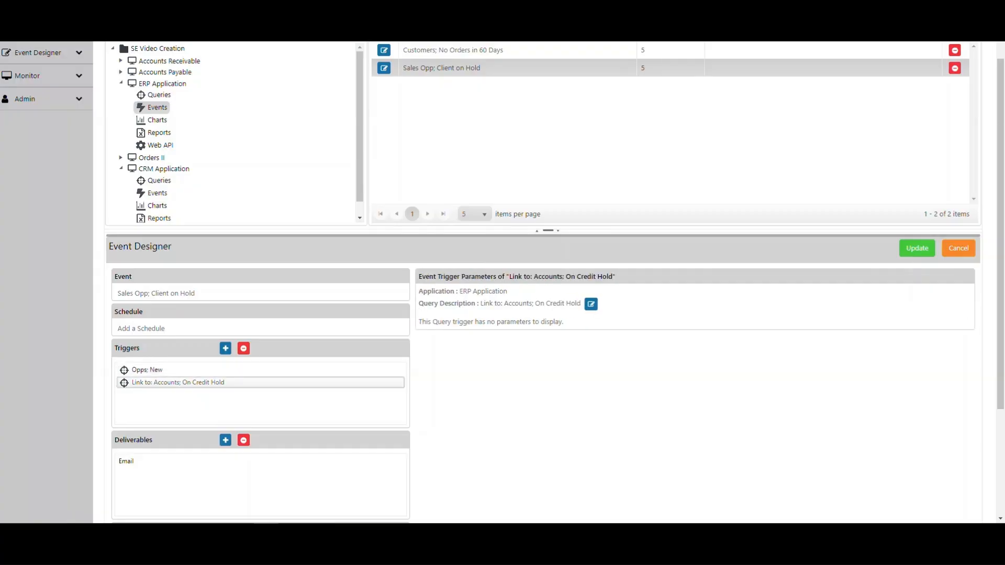
key(ctrl)
key(ctrl)
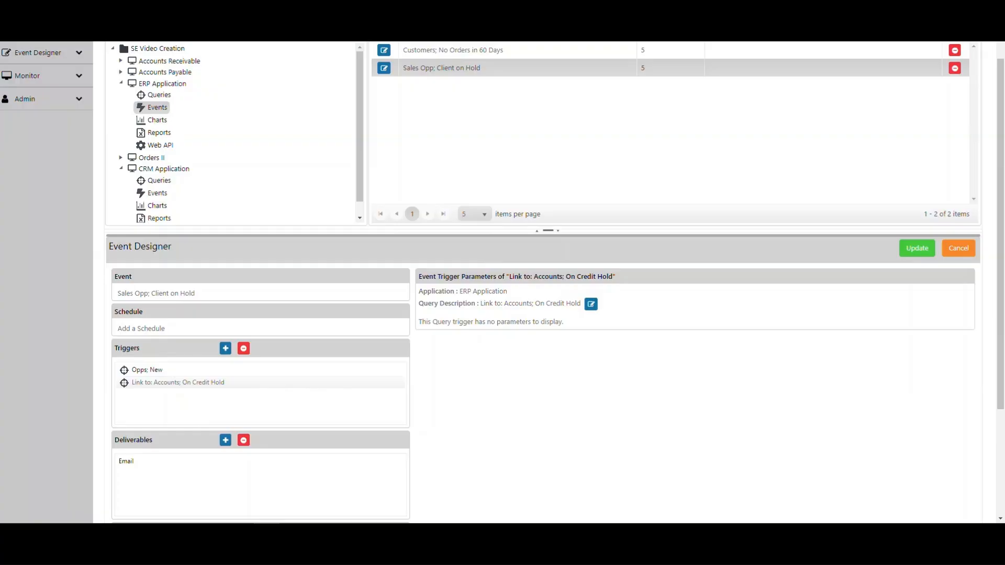
Review the event's email deliverable, examining the available trigger values and the CRM and ERP sections of the message body
scroll(502, 283, down, 1)
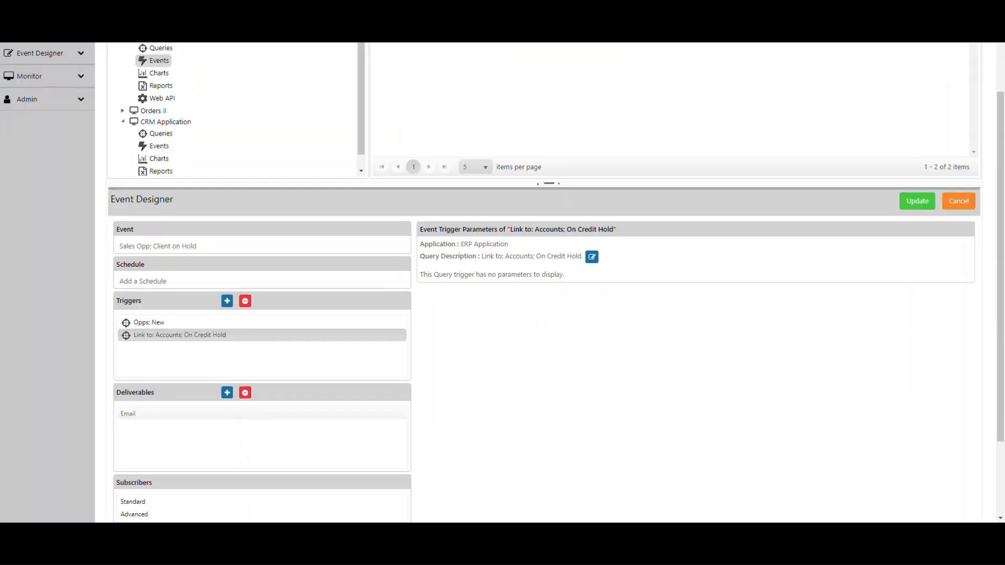
click(133, 412)
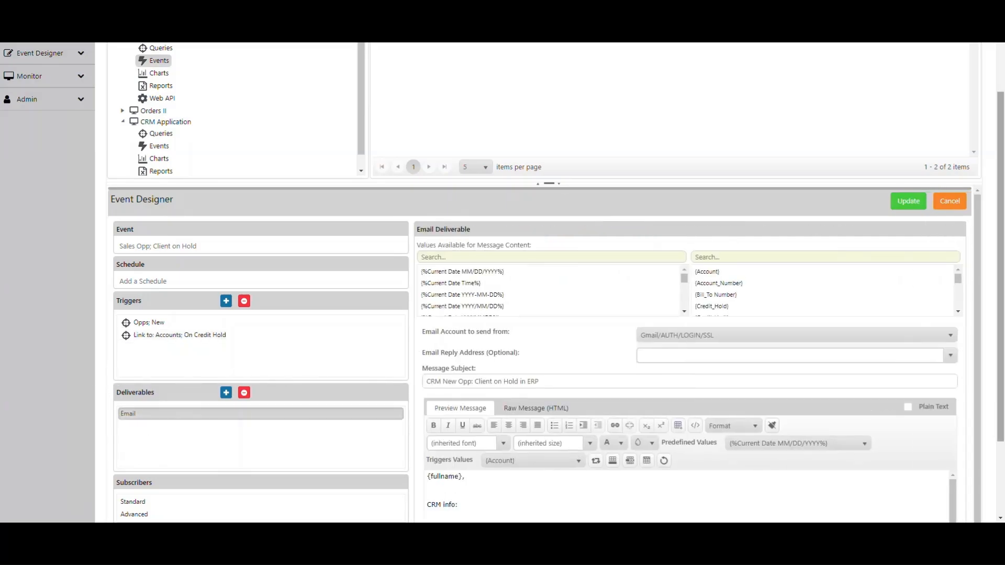
click(758, 273)
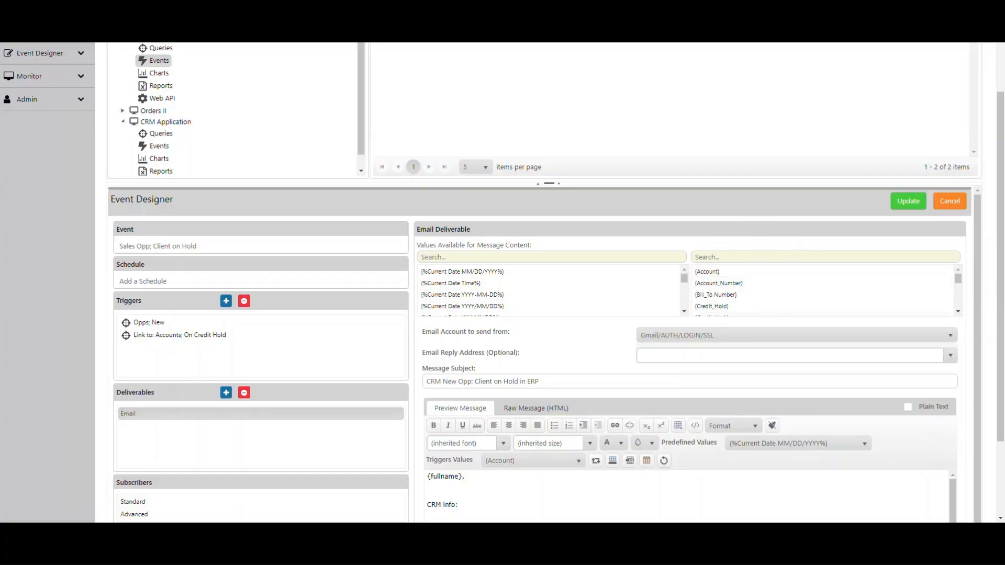
scroll(545, 283, down, 2)
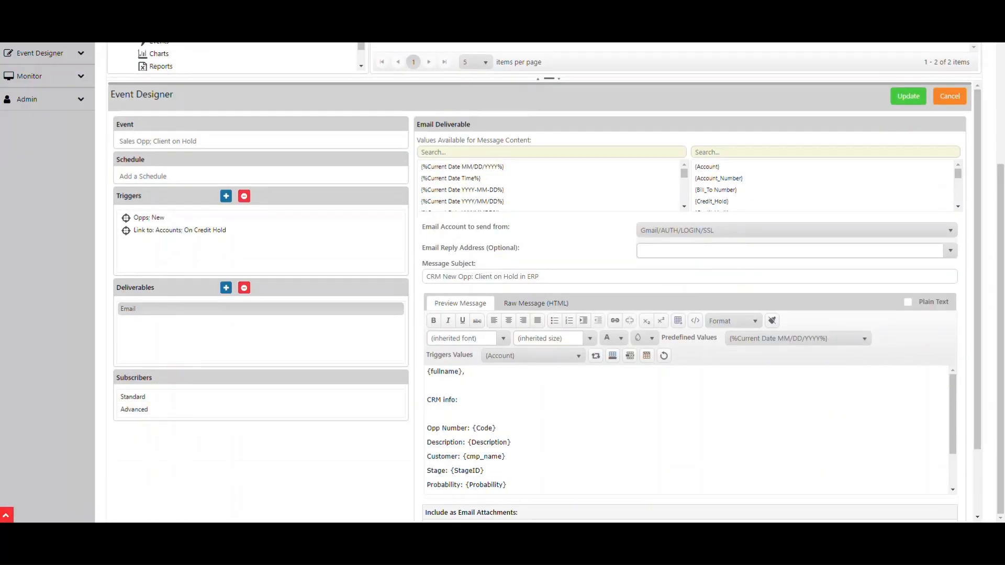
click(456, 404)
key(ctrl)
scroll(686, 429, down, 1)
drag(953, 446, 953, 446)
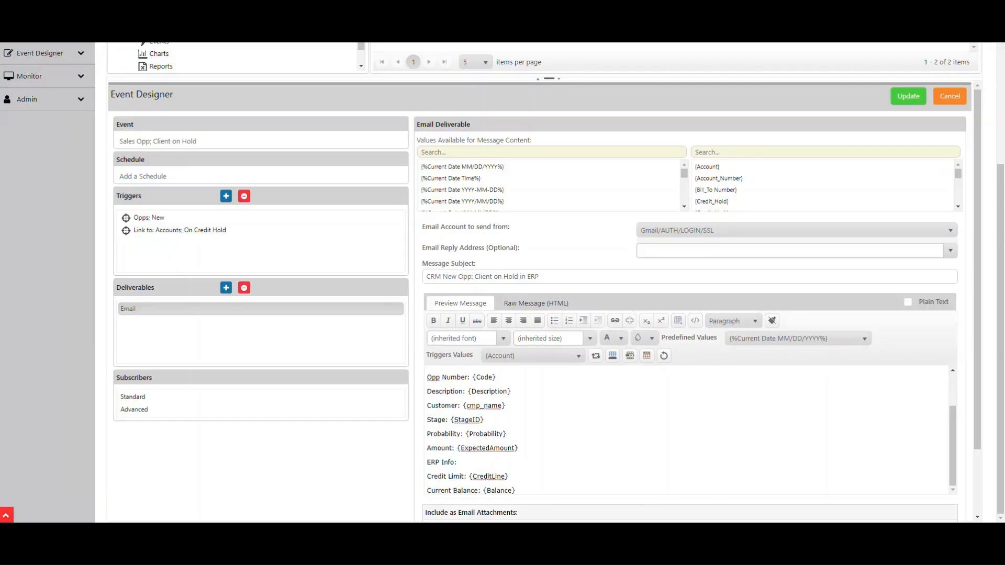